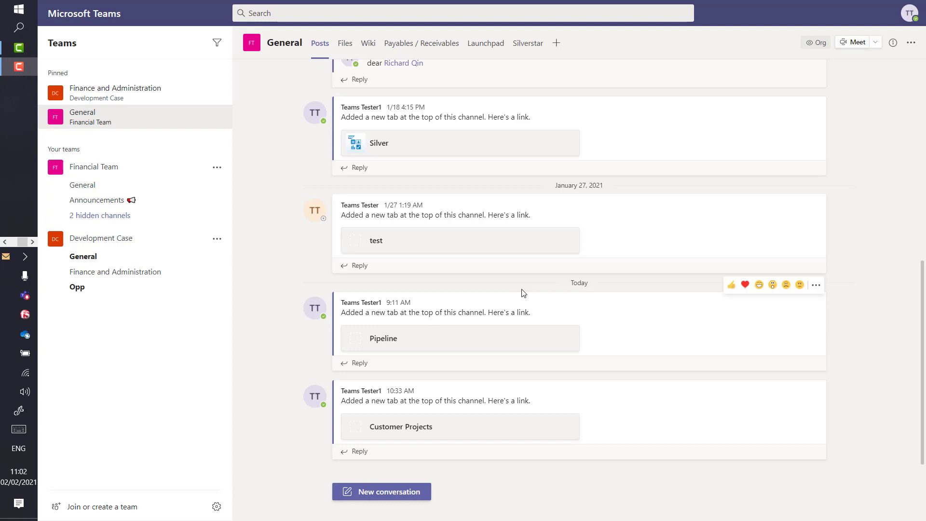
# Look through the General channel's posts and the charts on its Payables / Receivables tab
pyautogui.scroll(4, 522, 293)
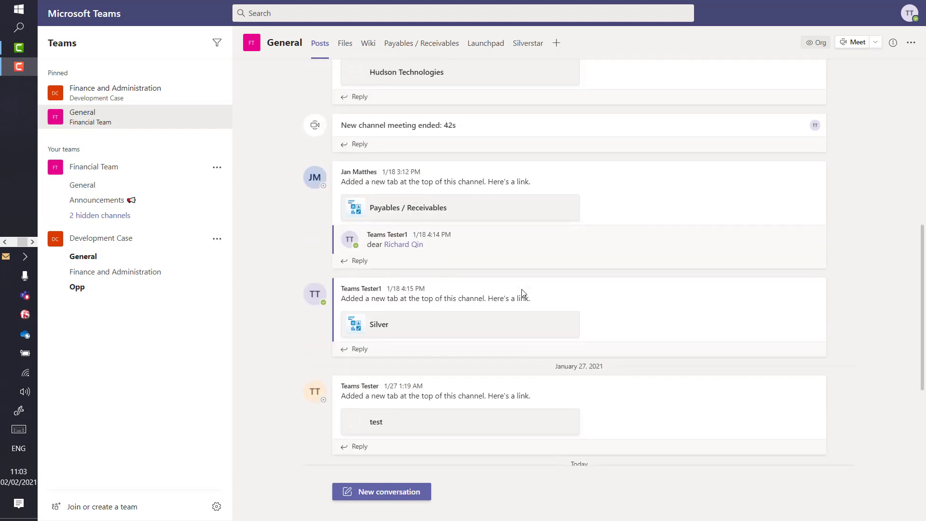
pyautogui.scroll(8, 522, 293)
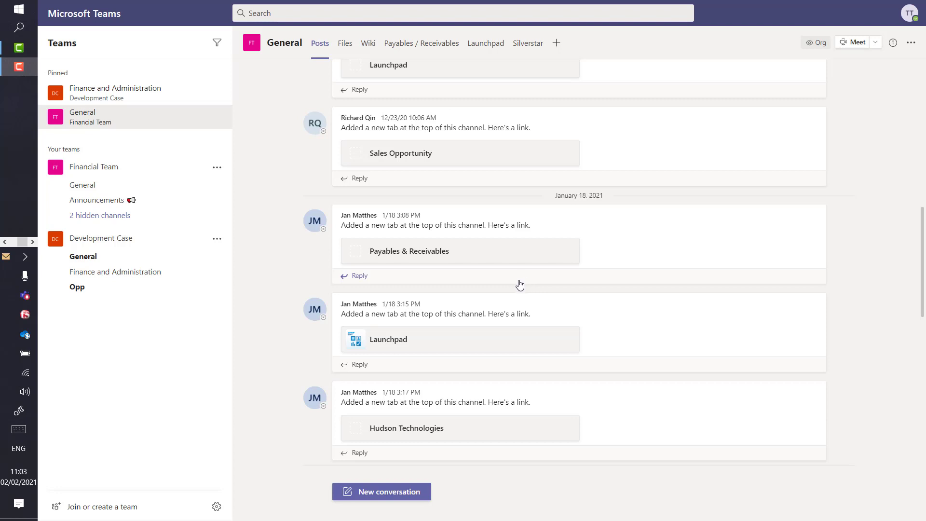
pyautogui.click(428, 49)
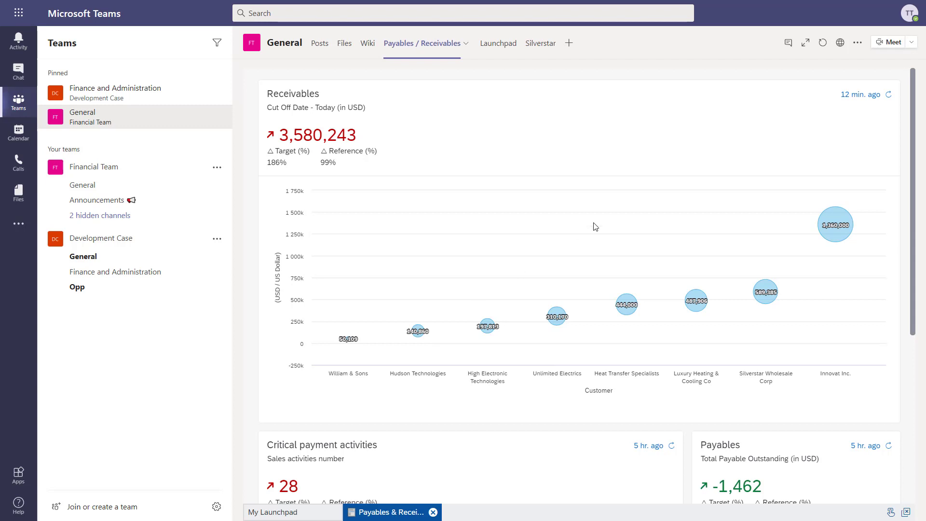
pyautogui.scroll(-5, 596, 227)
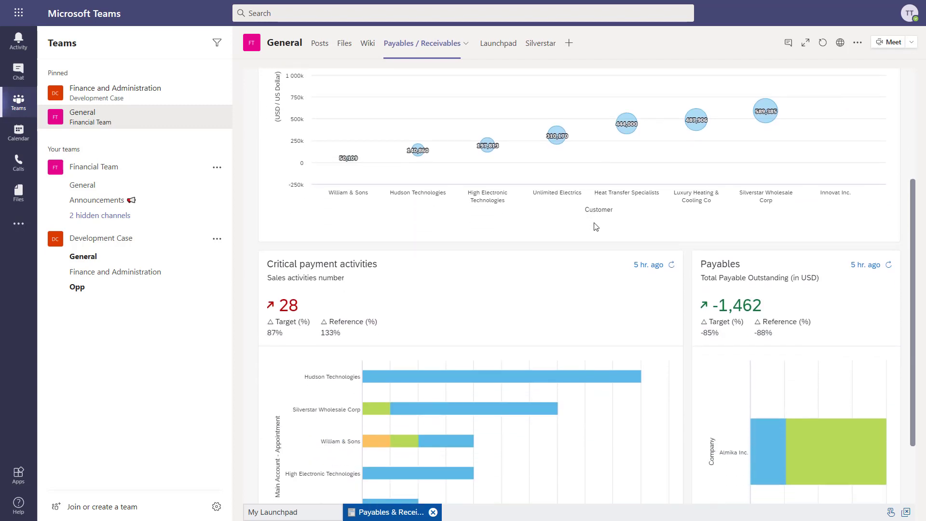
pyautogui.scroll(5, 597, 227)
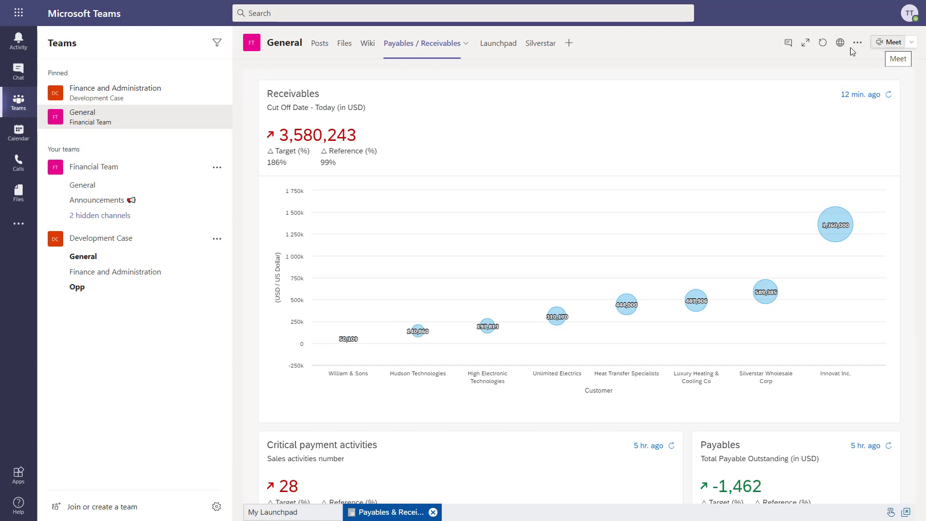
# Show the tab conversation beside the Payables / Receivables dashboard and review the charts alongside it
pyautogui.click(788, 42)
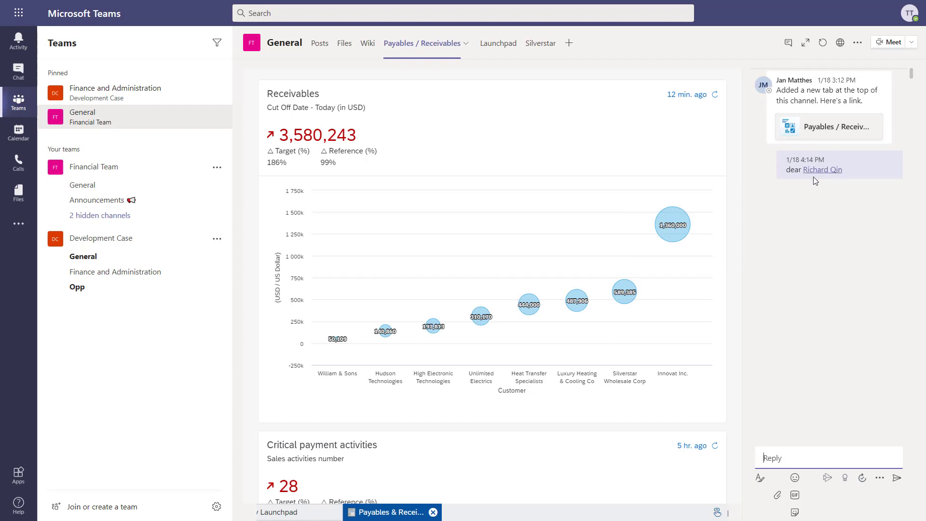
pyautogui.scroll(-3, 653, 372)
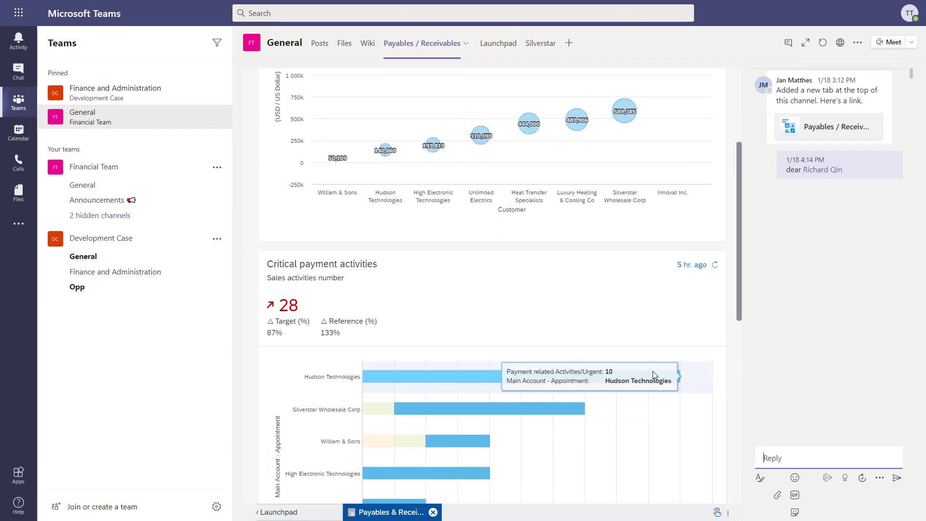
pyautogui.scroll(3, 653, 371)
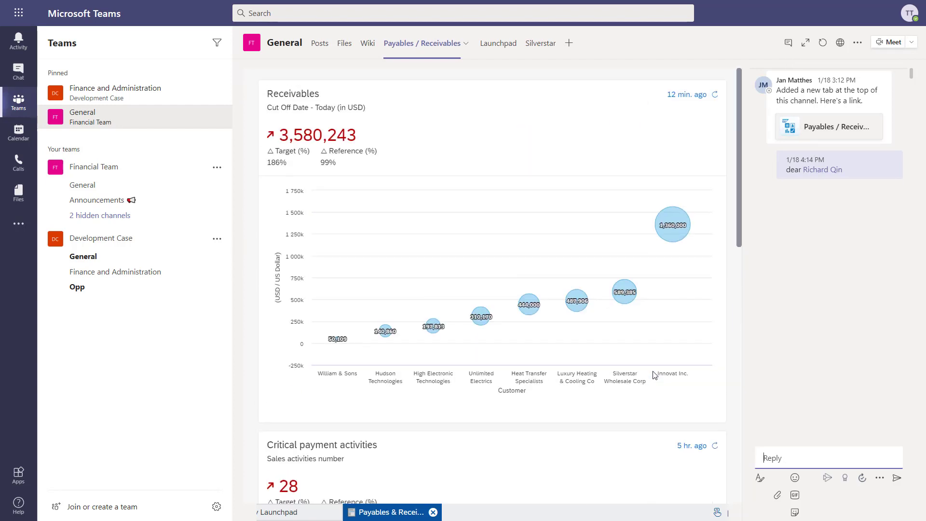
# Expand the Payables / Receivables tab to full view and hide its conversation
pyautogui.click(805, 45)
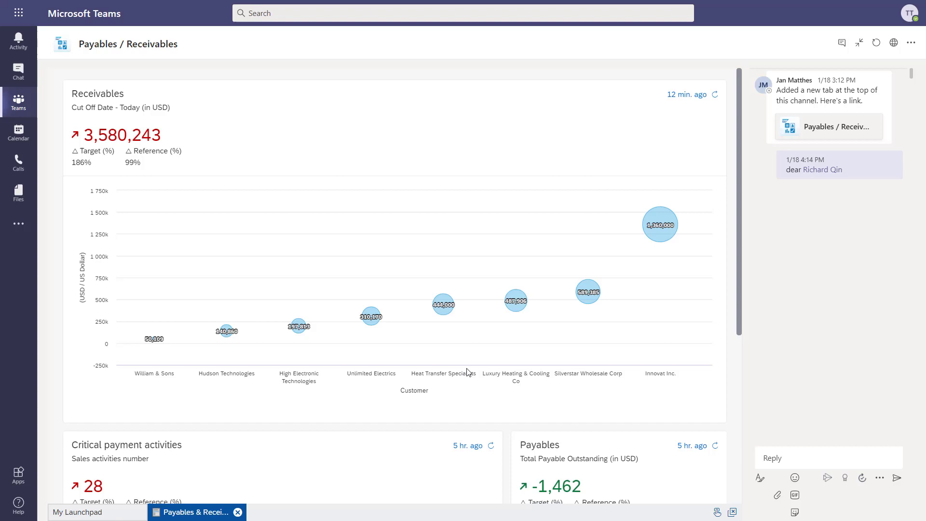
pyautogui.click(841, 43)
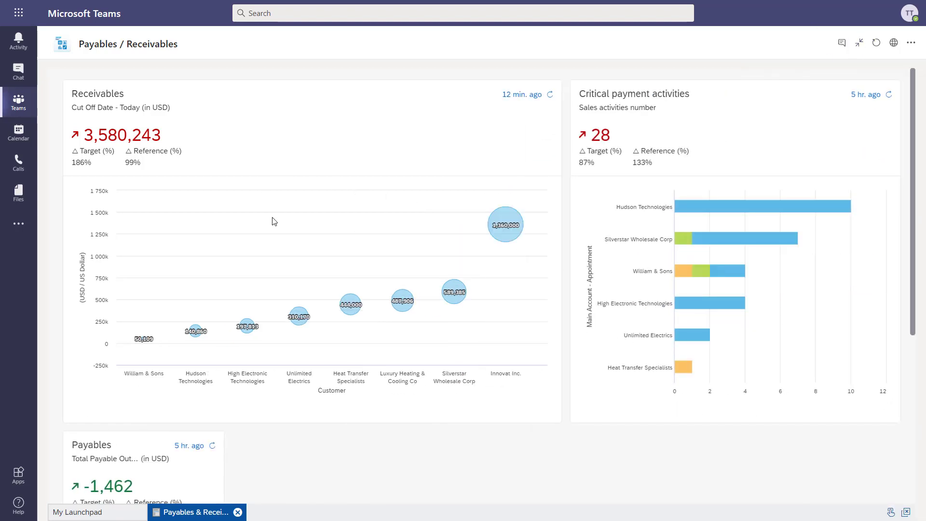
# Open the Receivables details and check the outstanding amounts of Innovat Inc. and Silverstar Wholesale Corp in the chart
pyautogui.click(391, 145)
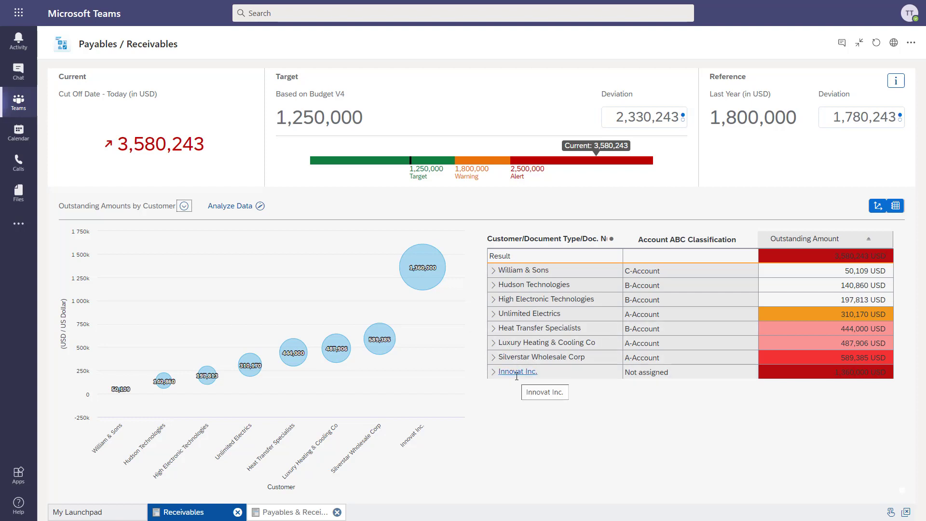
pyautogui.moveTo(421, 272)
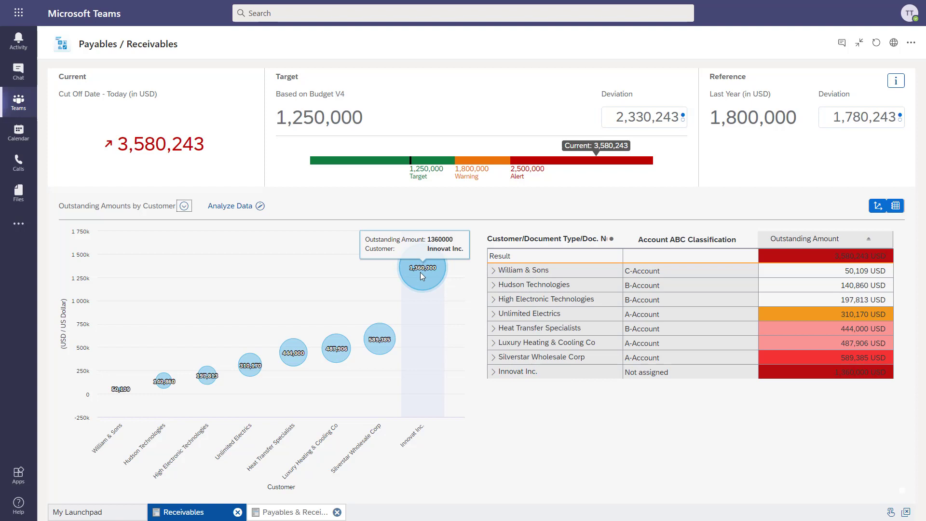
pyautogui.moveTo(380, 340)
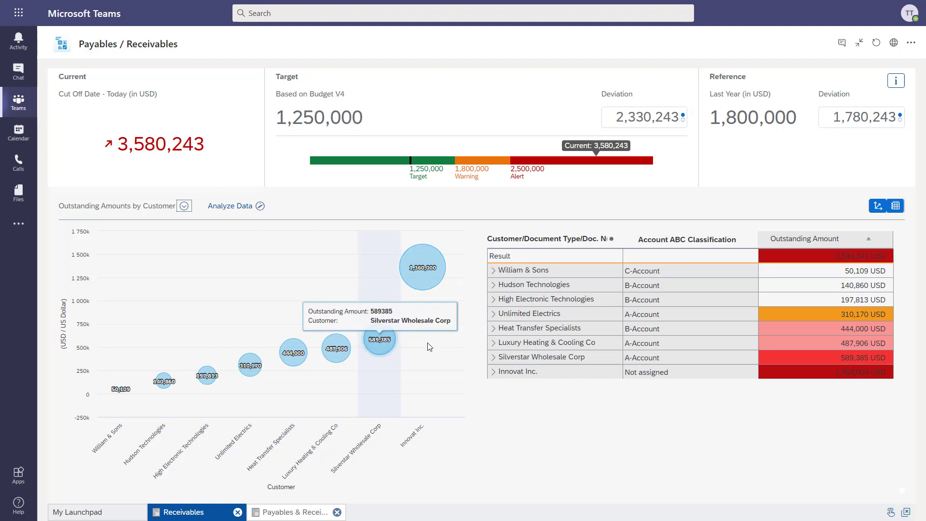
# Open the outstanding amounts by customer for data analysis and expand the Silverstar Wholesale Corp row
pyautogui.click(230, 206)
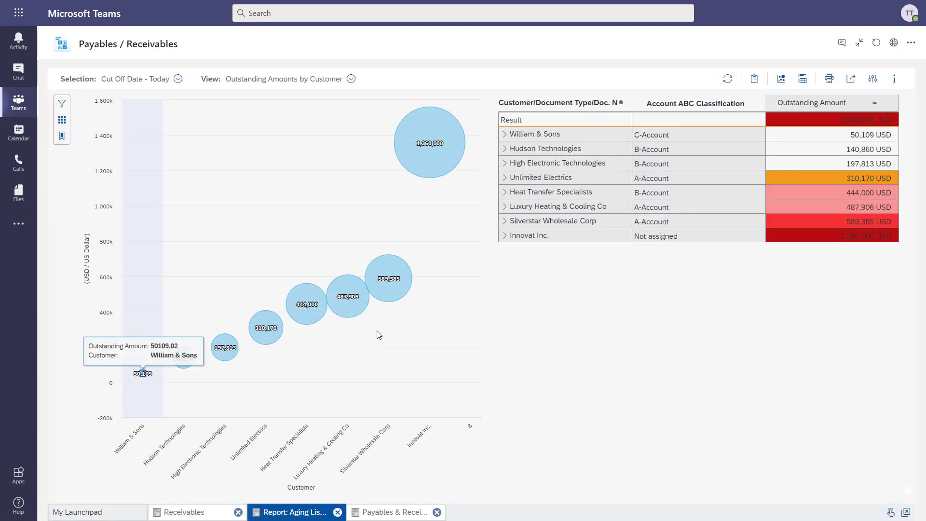
pyautogui.click(504, 222)
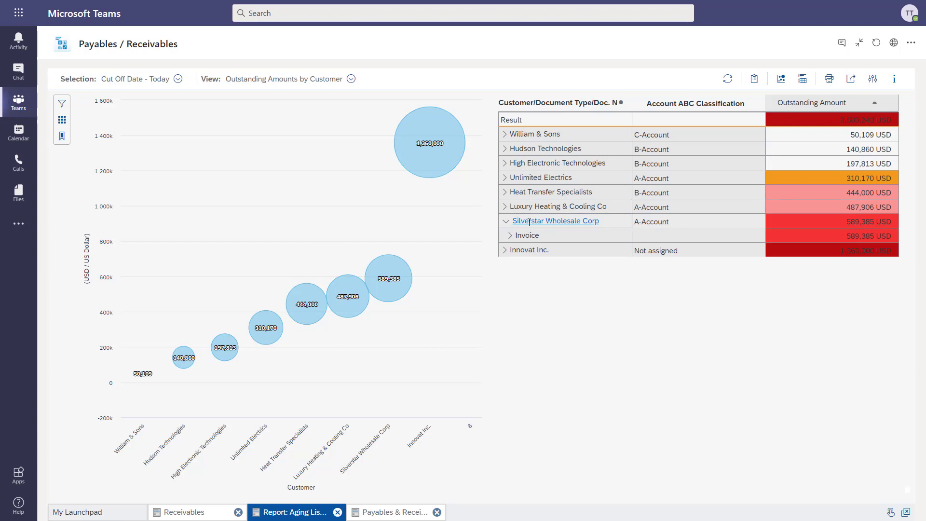
# Set the ABC classification of Silverstar Wholesale Corp to C-Account from the aging list report
pyautogui.click(529, 221)
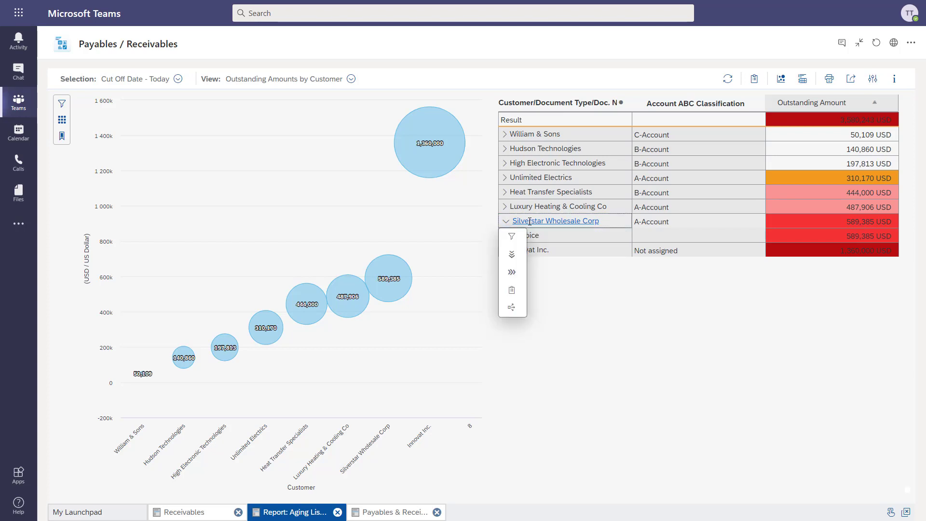
pyautogui.click(512, 309)
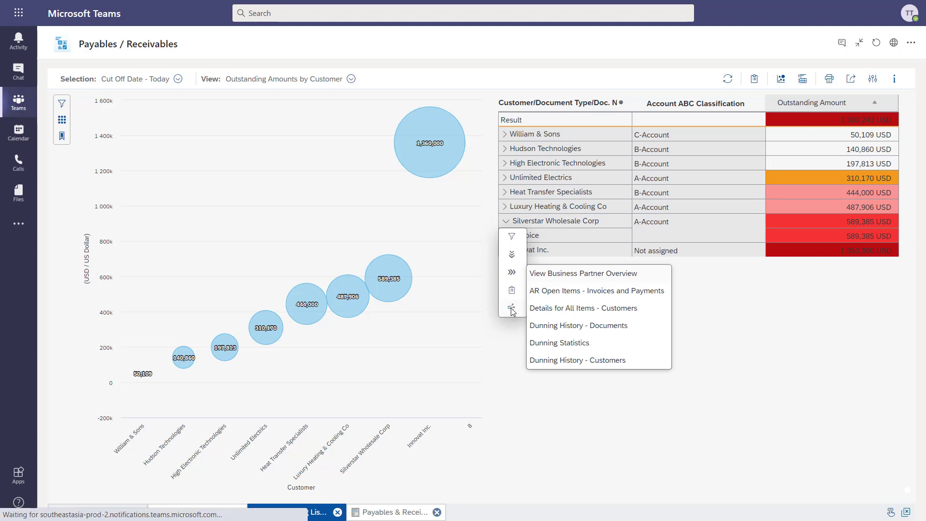
pyautogui.click(513, 293)
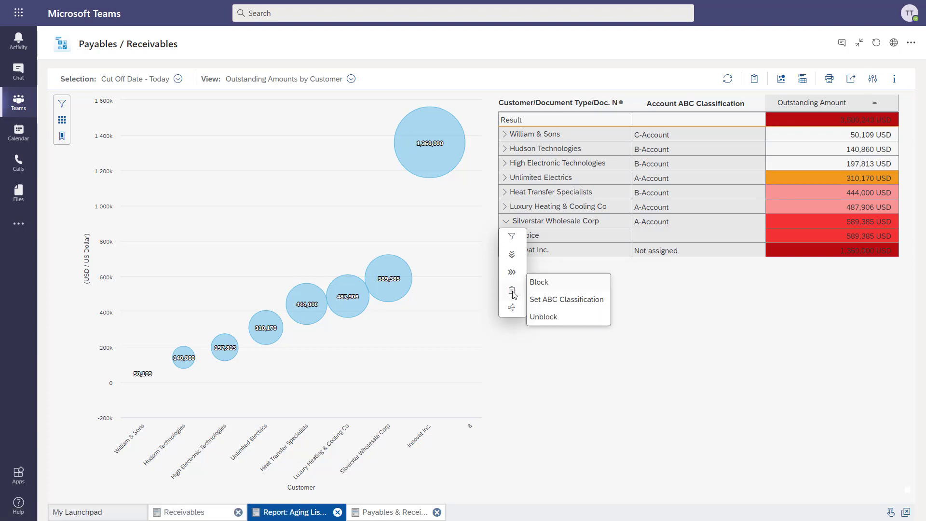
pyautogui.click(552, 304)
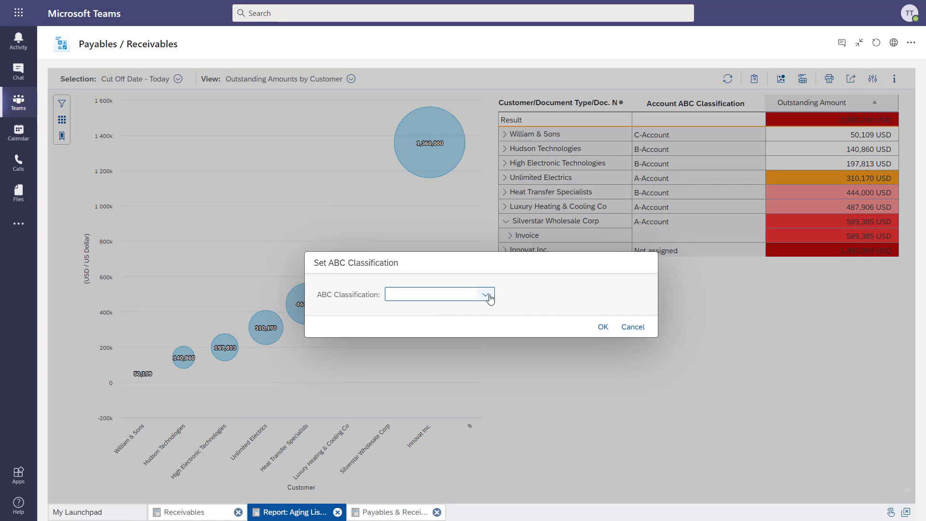
pyautogui.click(488, 295)
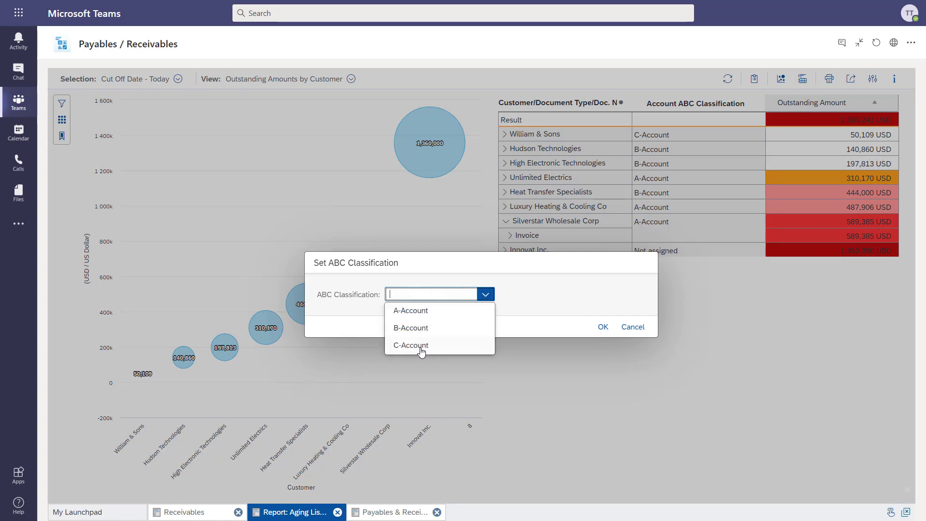
pyautogui.click(421, 345)
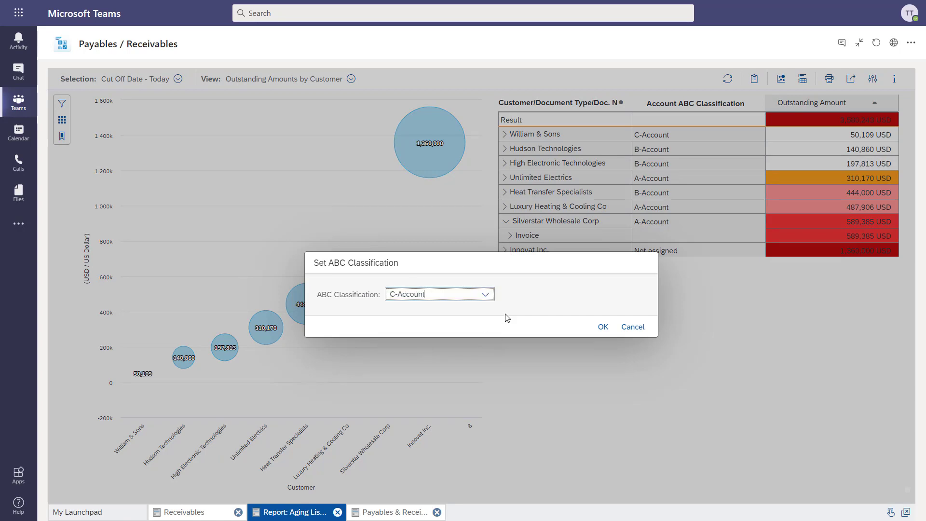
pyautogui.click(603, 328)
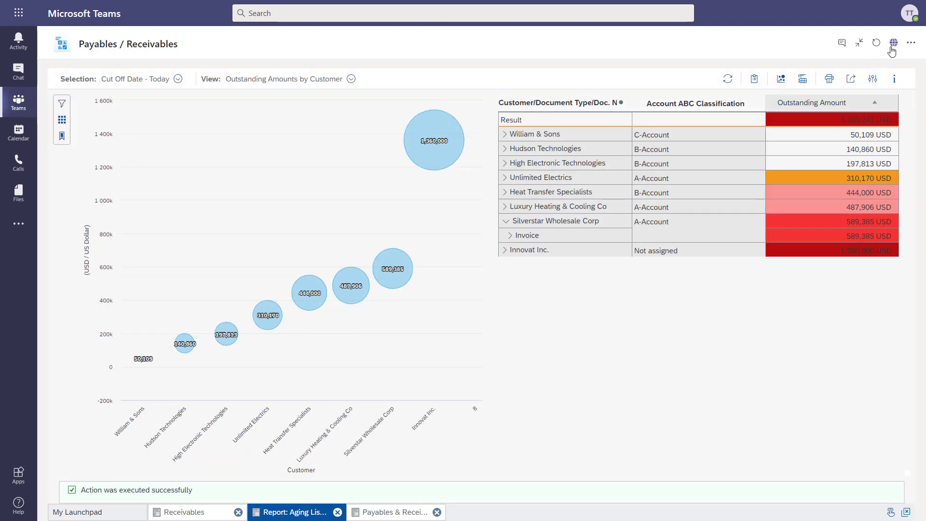
# Return to the normal channel view and look through the Silverstar tab's account details and sales chart
pyautogui.click(859, 42)
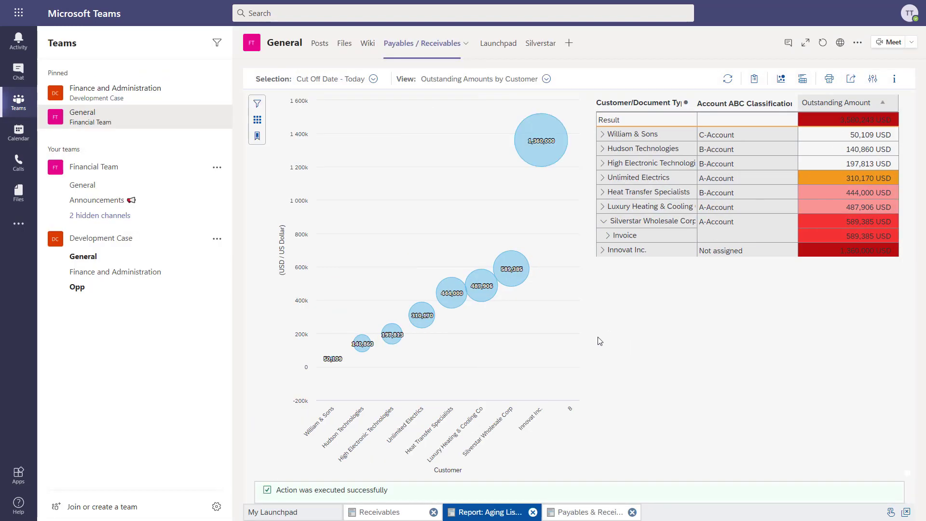
pyautogui.click(539, 44)
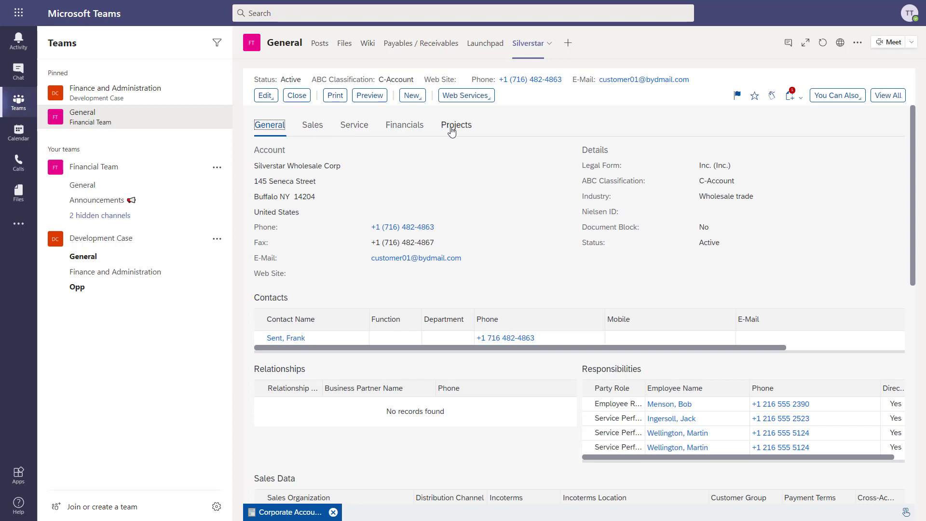
pyautogui.scroll(-9, 601, 296)
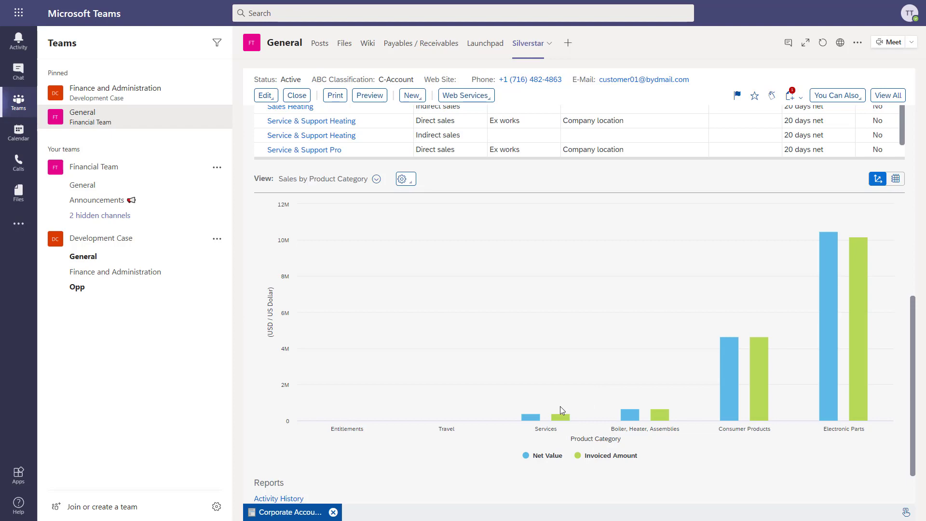
pyautogui.scroll(1, 560, 406)
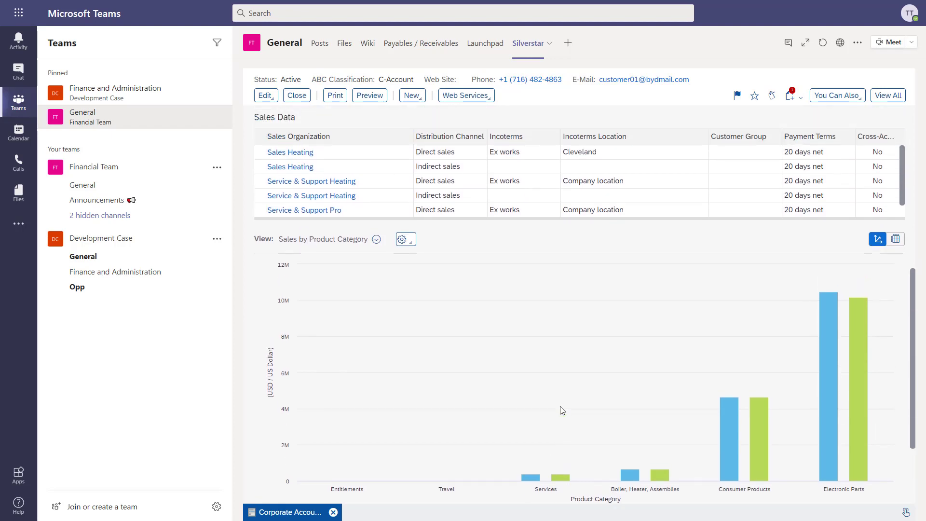
pyautogui.scroll(8, 561, 409)
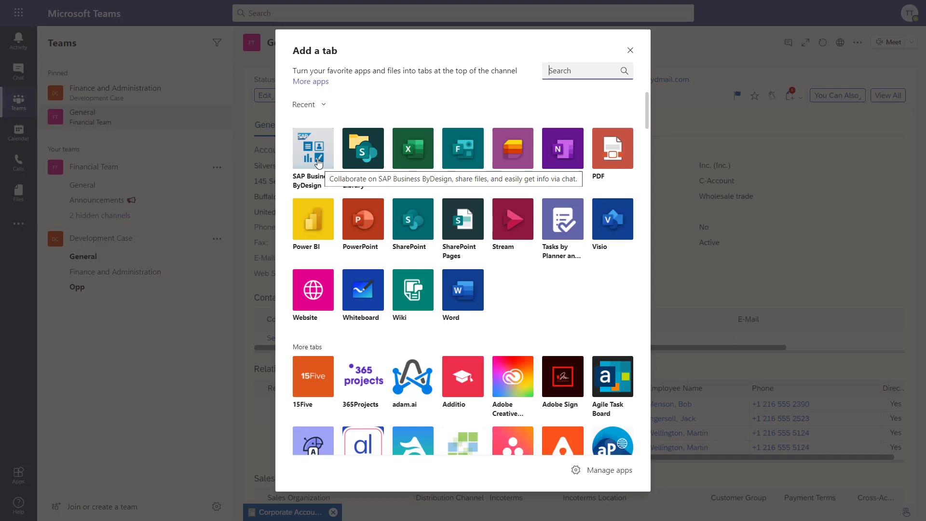
# Add an SAP Business ByDesign tab to the General channel and enter the tenant ID
pyautogui.click(319, 163)
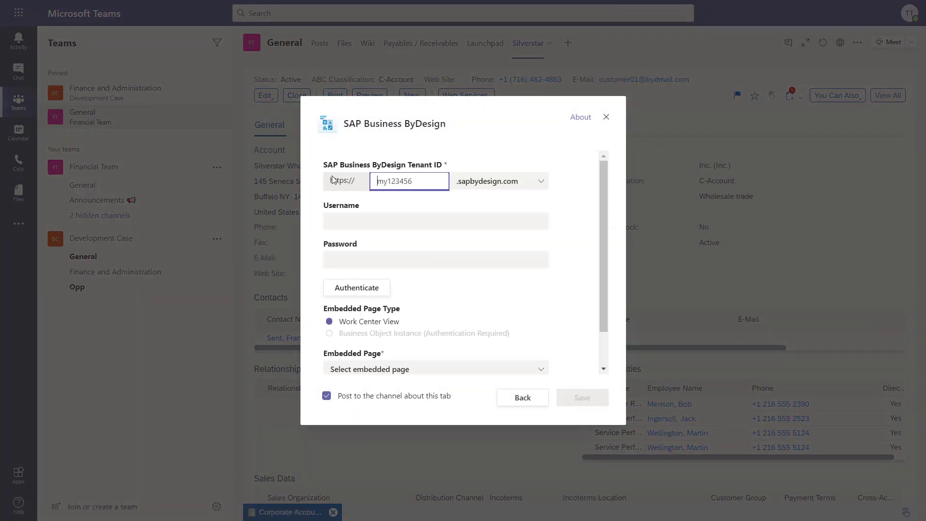
pyautogui.hotkey('ctrl', 'v')
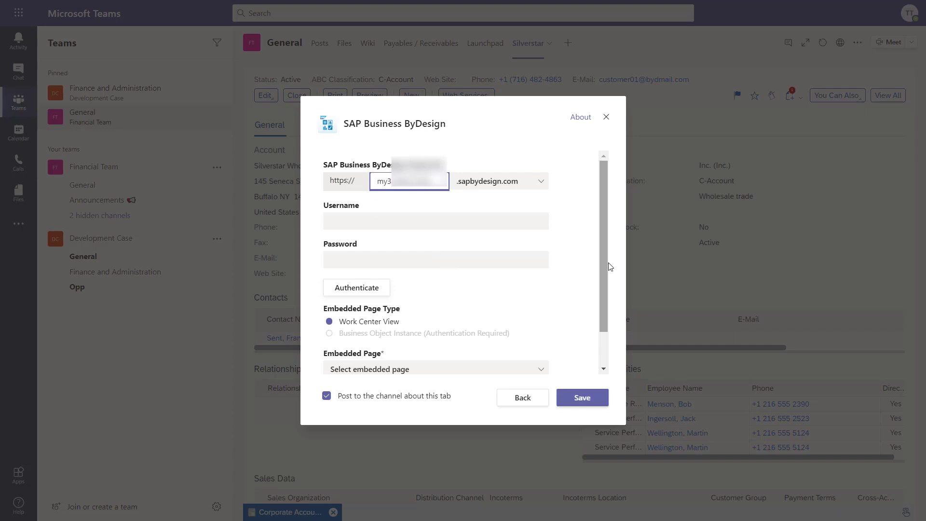
# Choose Project List as the embedded page, name the Teams tab "Project" and save it
pyautogui.moveTo(607, 263); pyautogui.dragTo(600, 317)
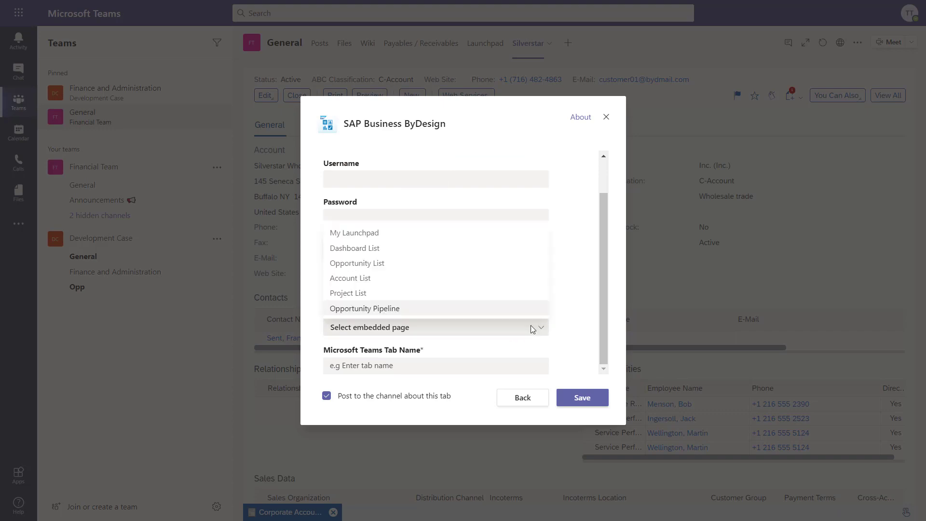
pyautogui.click(379, 295)
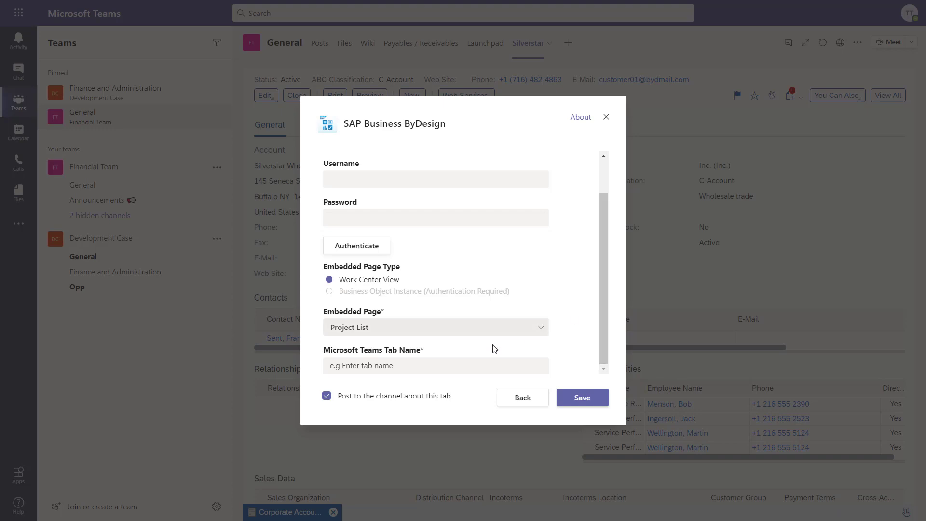
pyautogui.click(413, 367)
pyautogui.write('Project')
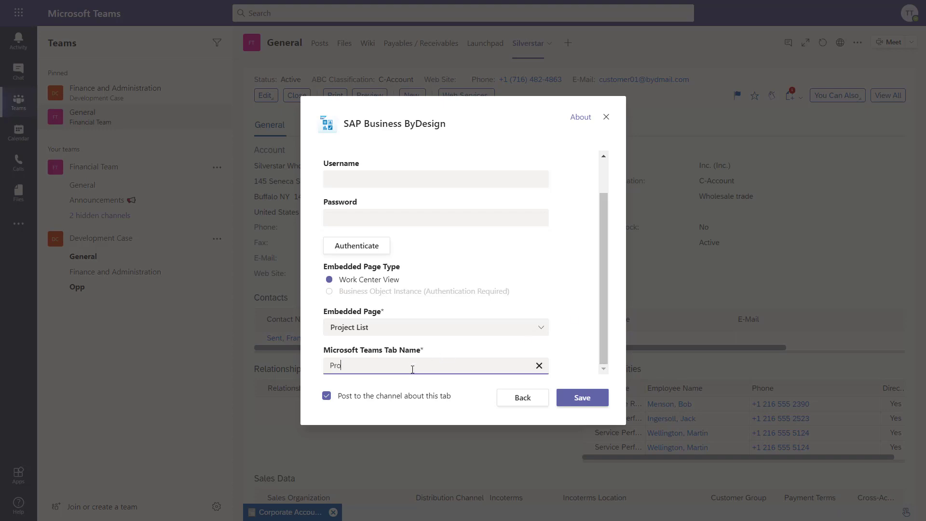
pyautogui.press('Return')
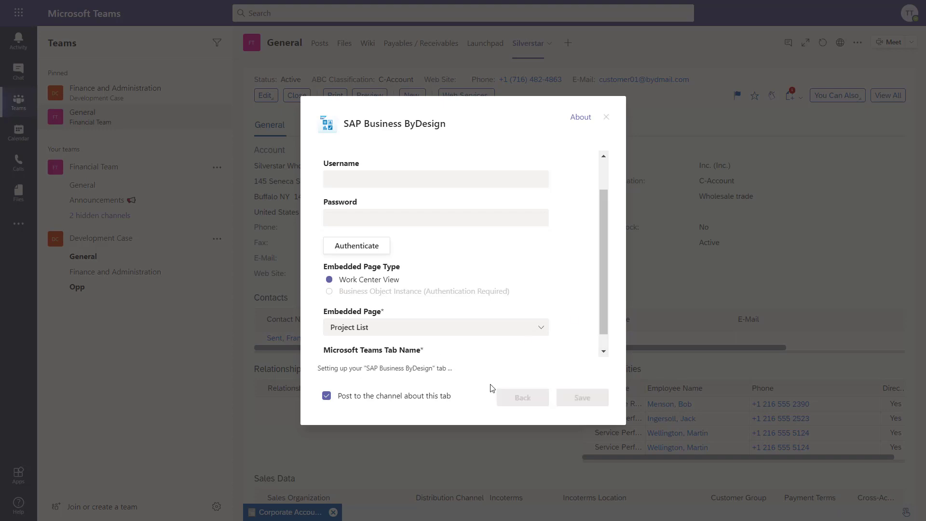